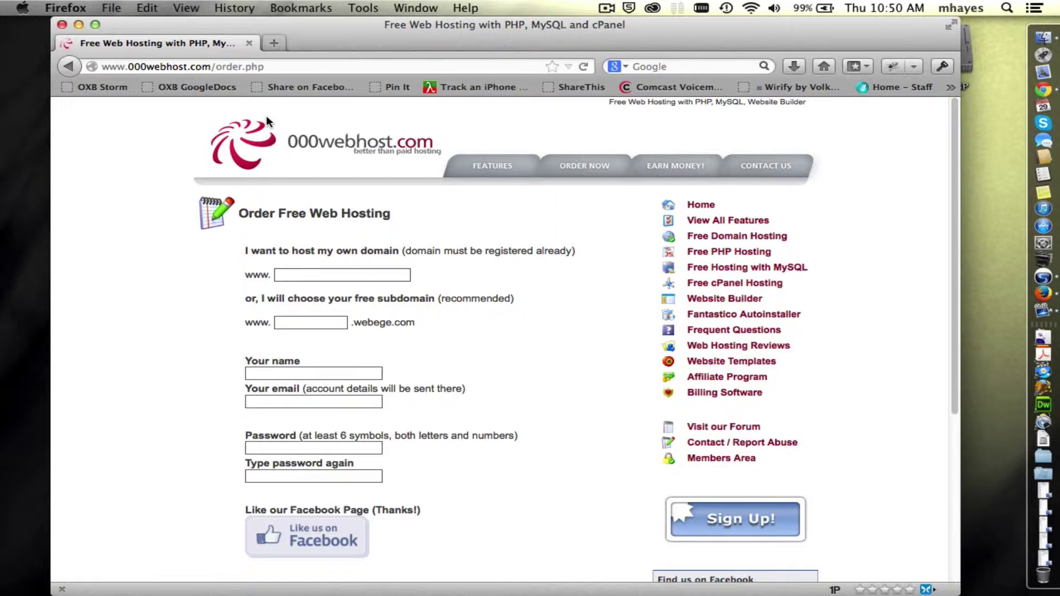
pyautogui.scroll(-3, 164, 194)
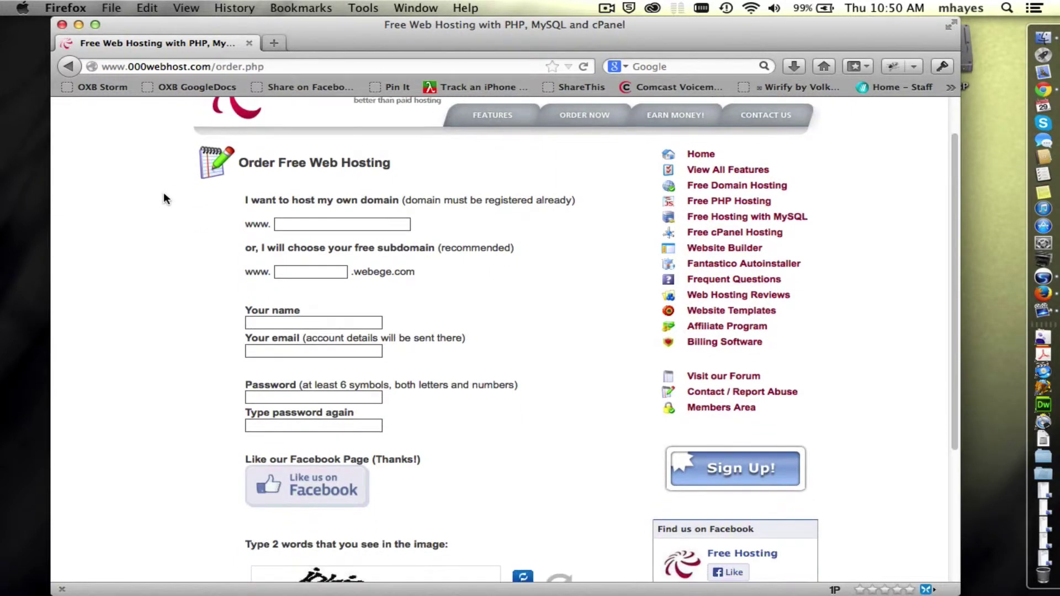
pyautogui.scroll(-1, 165, 195)
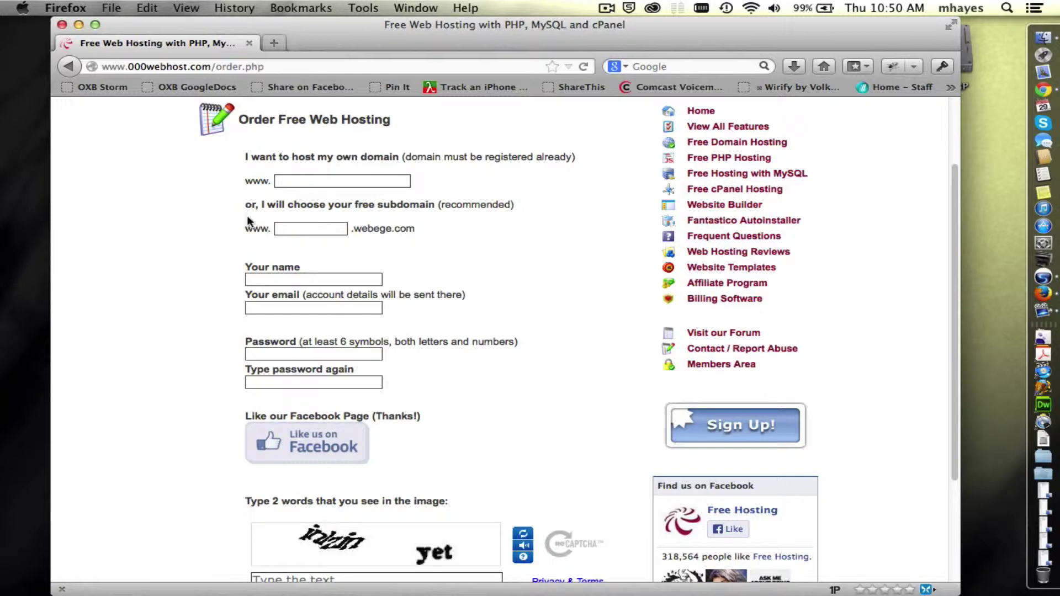
pyautogui.moveTo(245, 156); pyautogui.dragTo(397, 160)
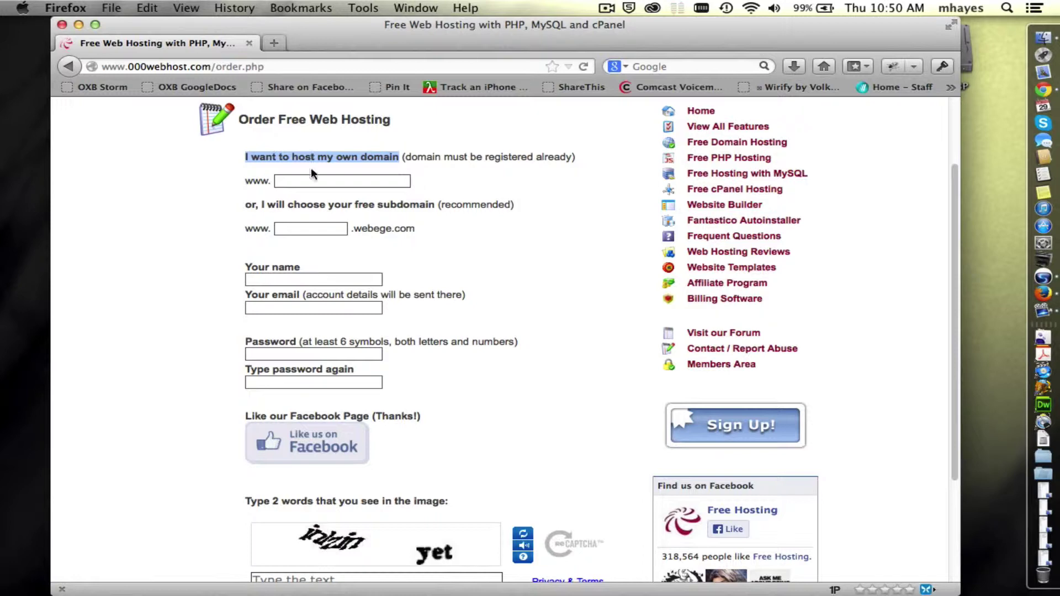
pyautogui.click(323, 181)
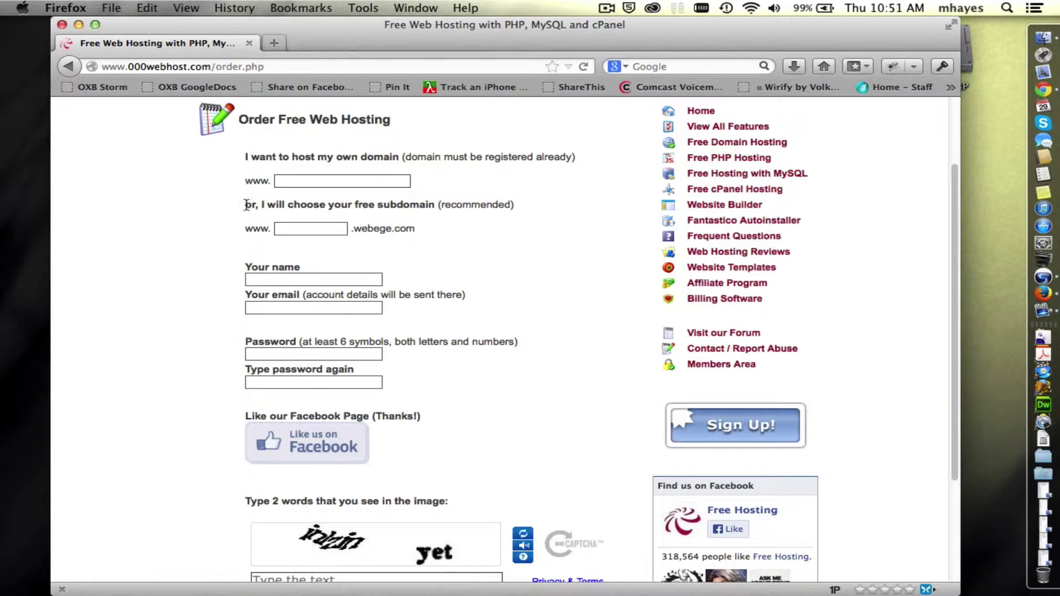
pyautogui.moveTo(245, 205); pyautogui.dragTo(436, 207)
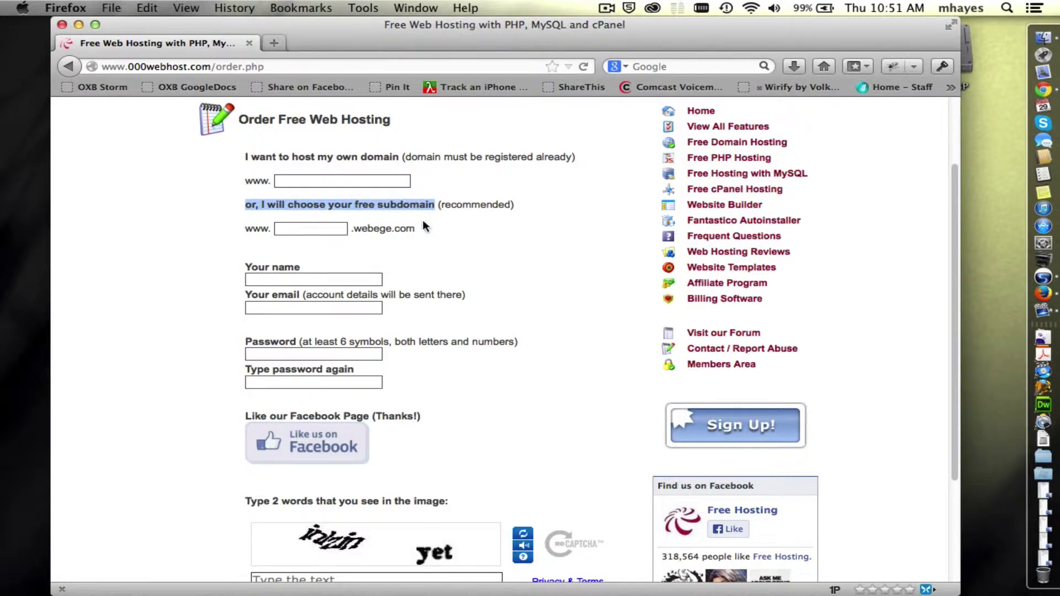
pyautogui.click(218, 221)
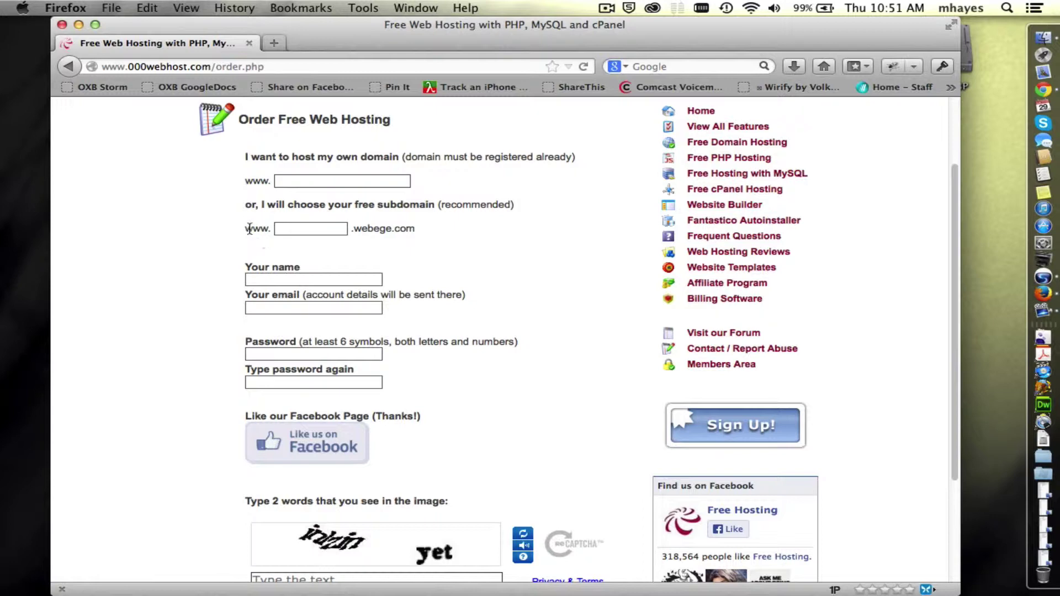
pyautogui.moveTo(245, 229); pyautogui.dragTo(407, 232)
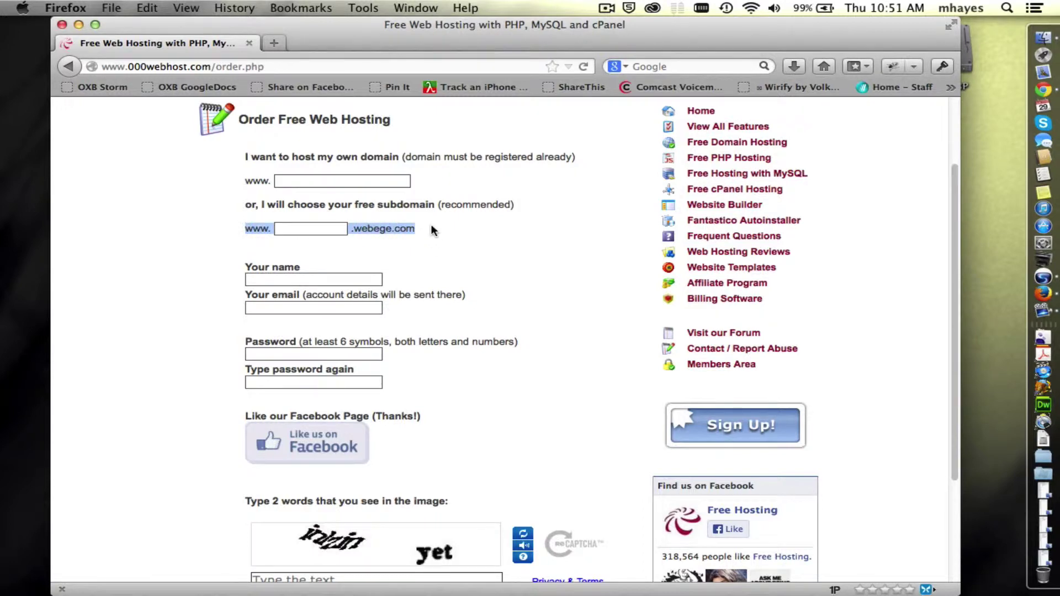
pyautogui.click(311, 229)
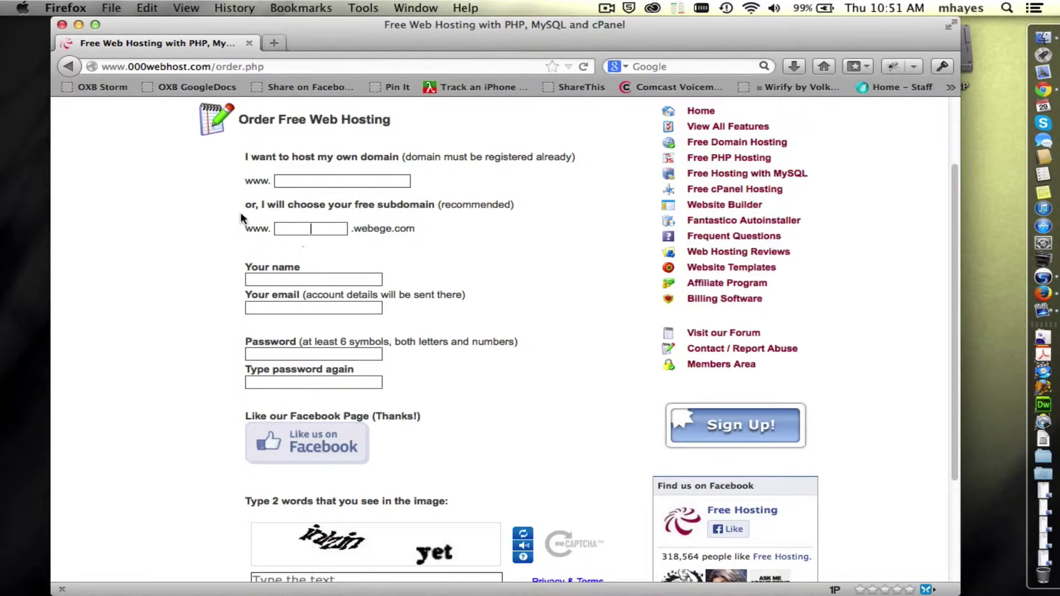
# Step: Enter 'hayesmi' as the free .webege.com subdomain, replacing the mistyped 'msp'
pyautogui.click(303, 230)
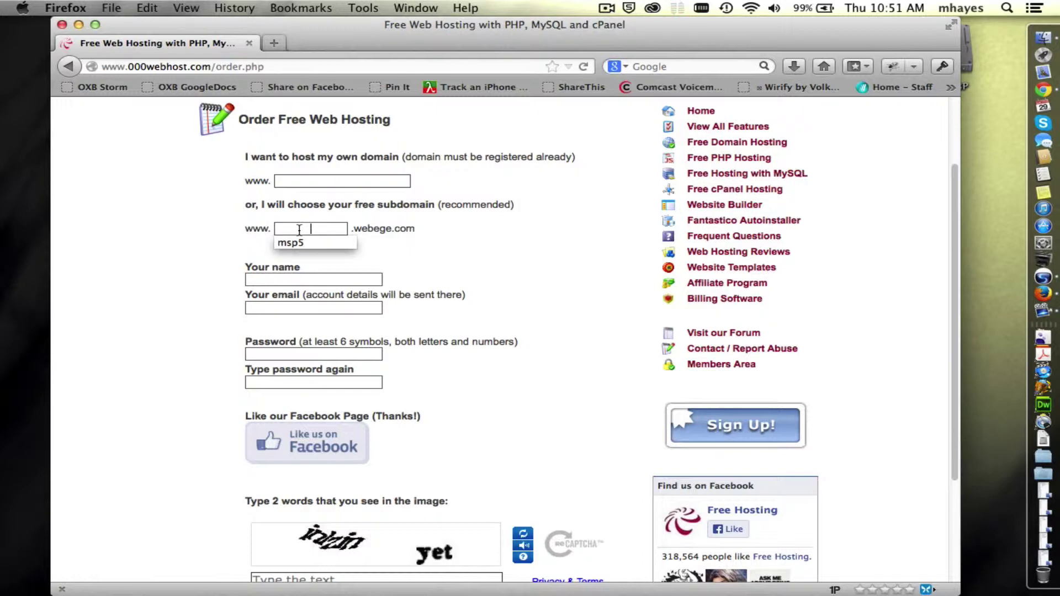
pyautogui.write('msp')
pyautogui.moveTo(329, 229); pyautogui.dragTo(278, 226)
pyautogui.write('hayesmi')
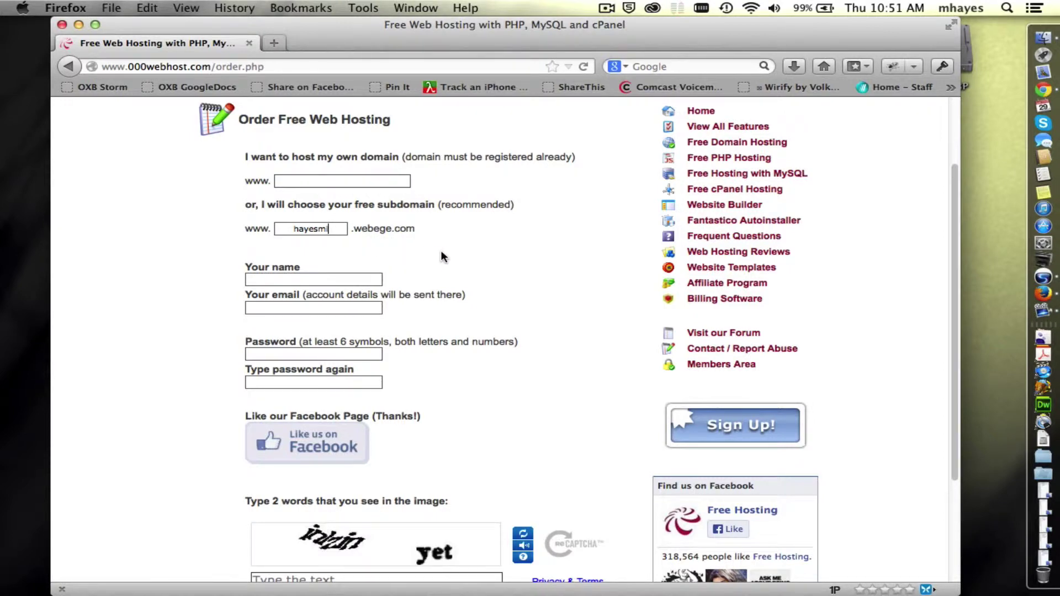
# Step: Fill in the account holder's name and e-mail address, then enter the password twice
pyautogui.click(257, 282)
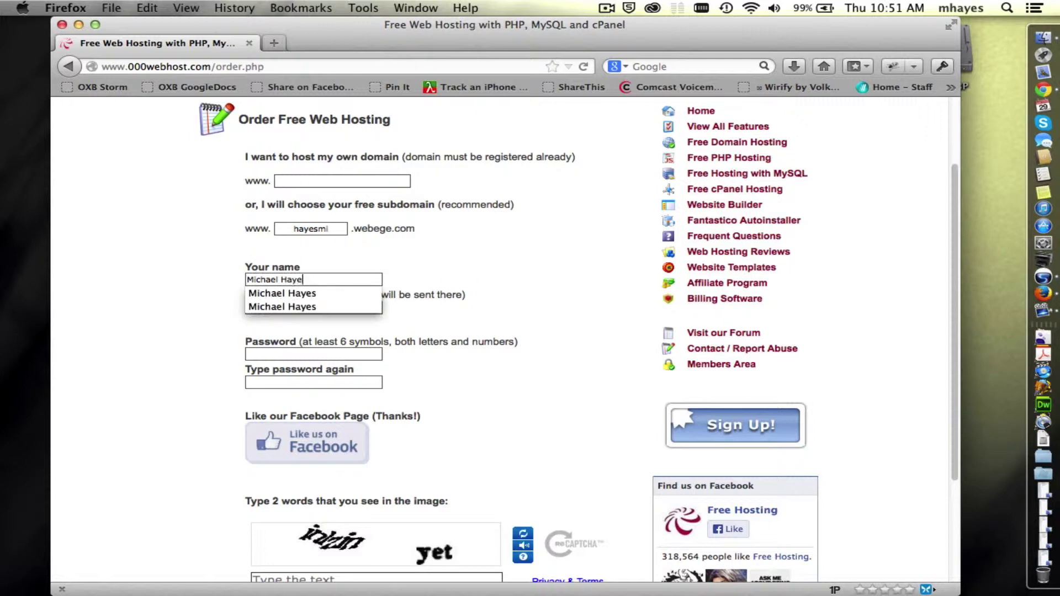
pyautogui.press('Tab')
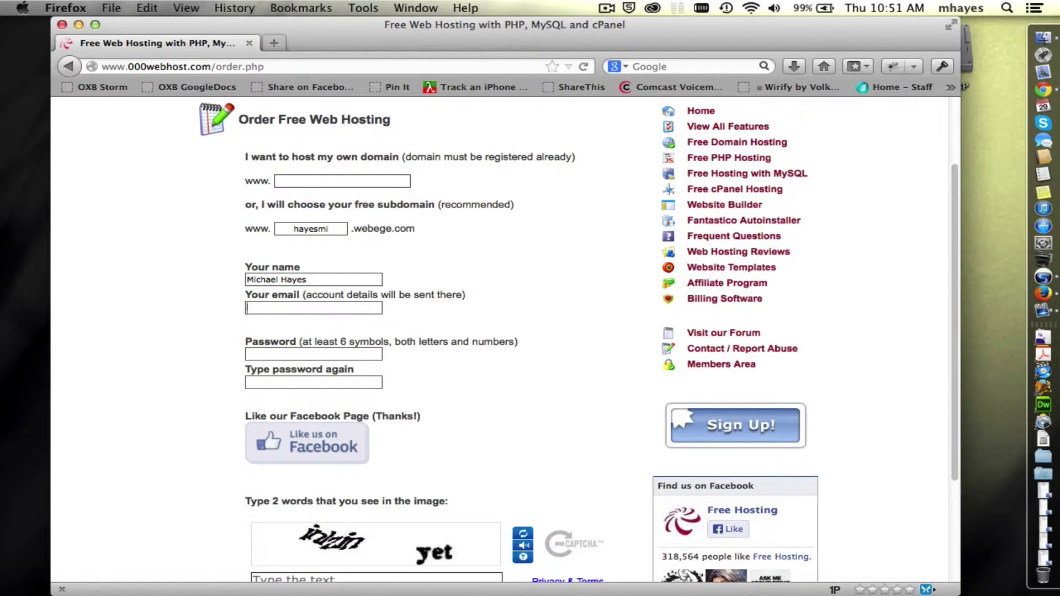
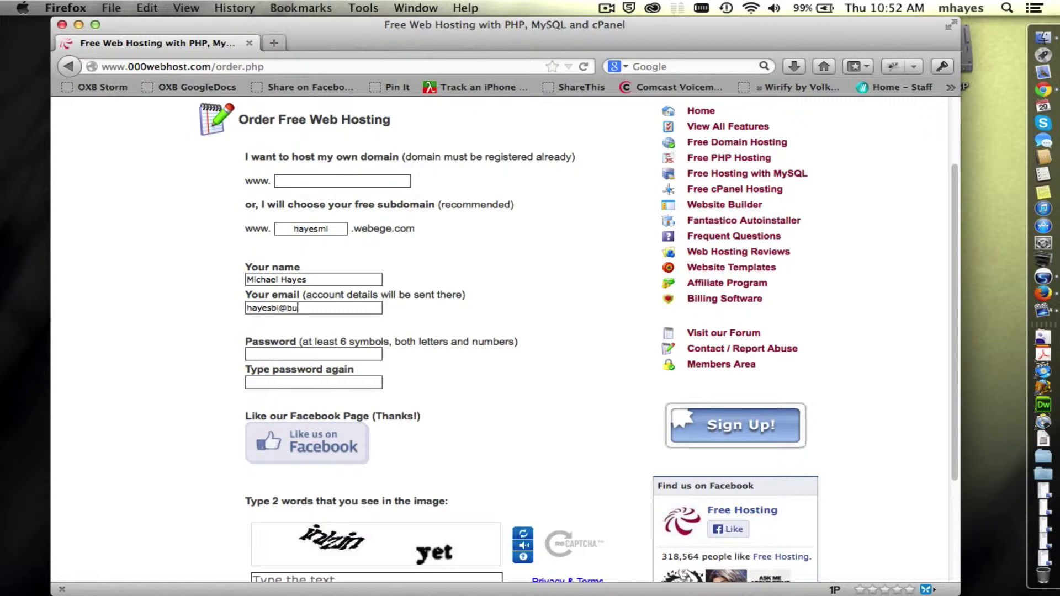
pyautogui.press('Tab')
pyautogui.write('•••••••')
pyautogui.press('Tab')
pyautogui.write('•••••••')
# Step: Load a fresh, readable CAPTCHA, enter its two words, and agree to the Terms Of Service
pyautogui.scroll(-2, 192, 345)
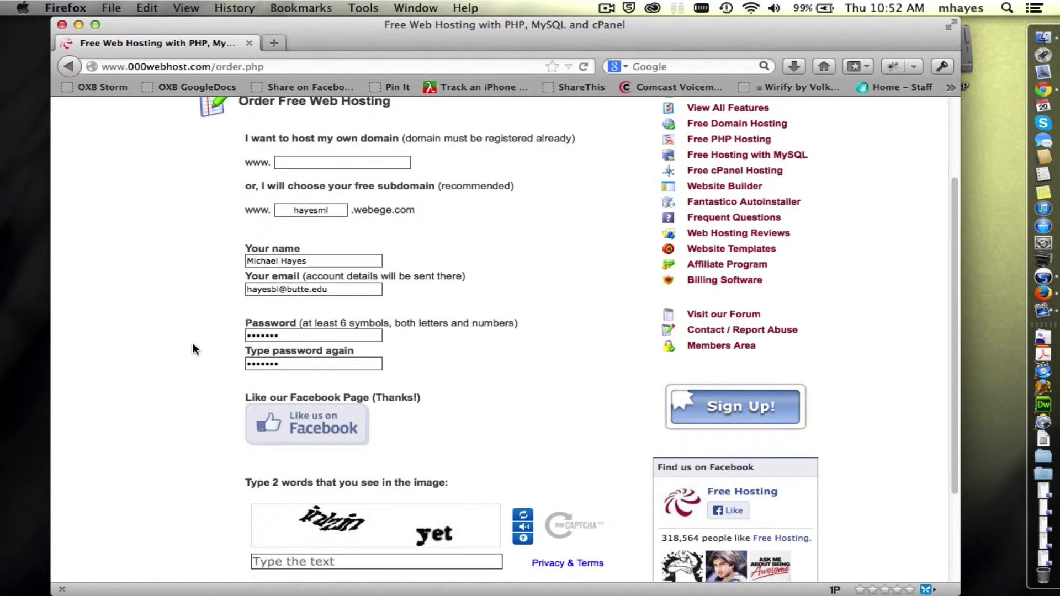
pyautogui.scroll(-3, 192, 344)
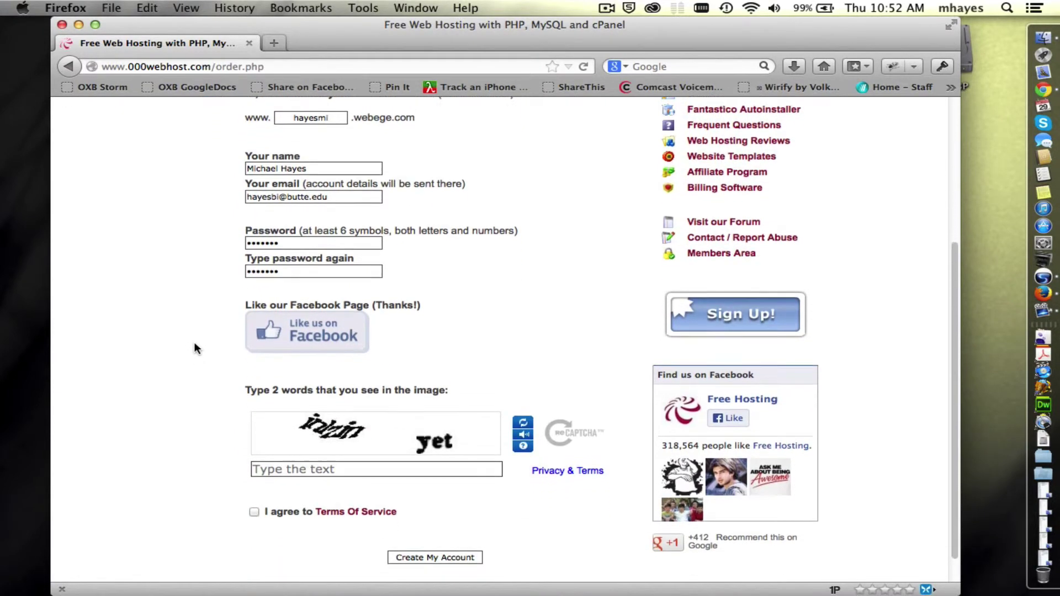
pyautogui.scroll(-1, 194, 348)
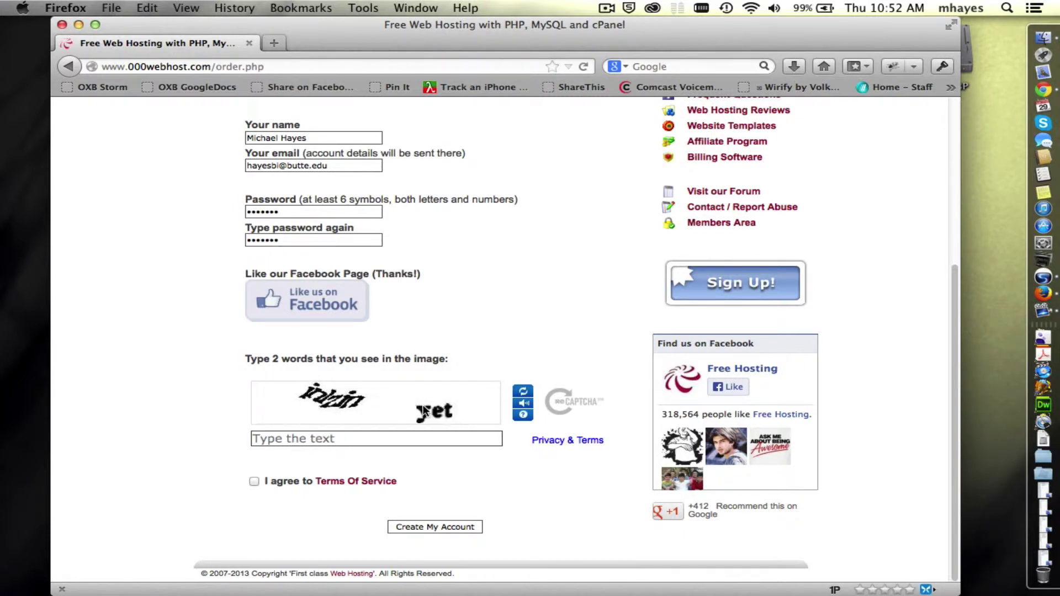
pyautogui.click(524, 394)
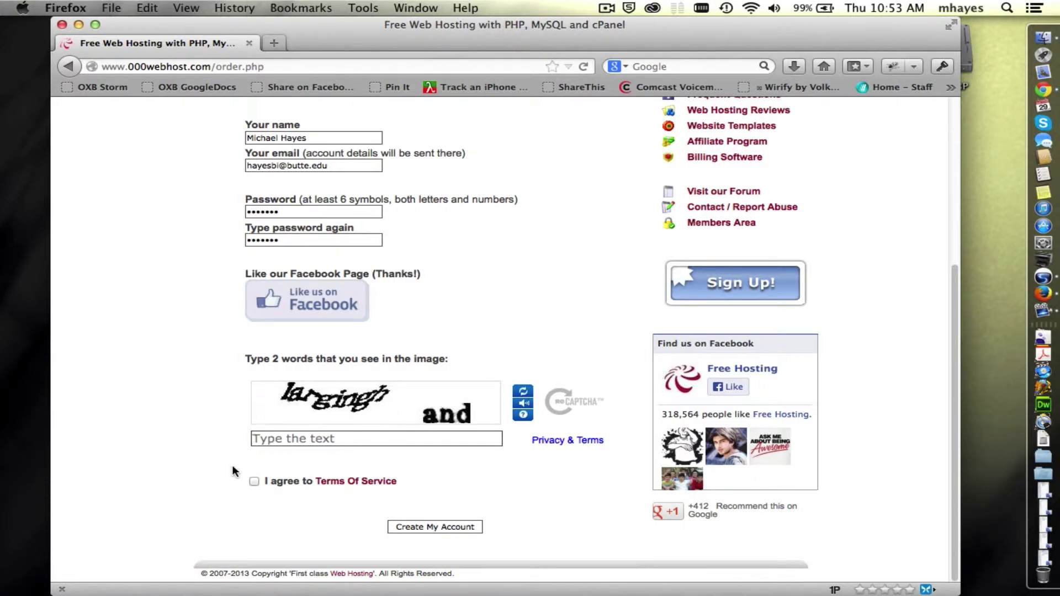
pyautogui.write('largin')
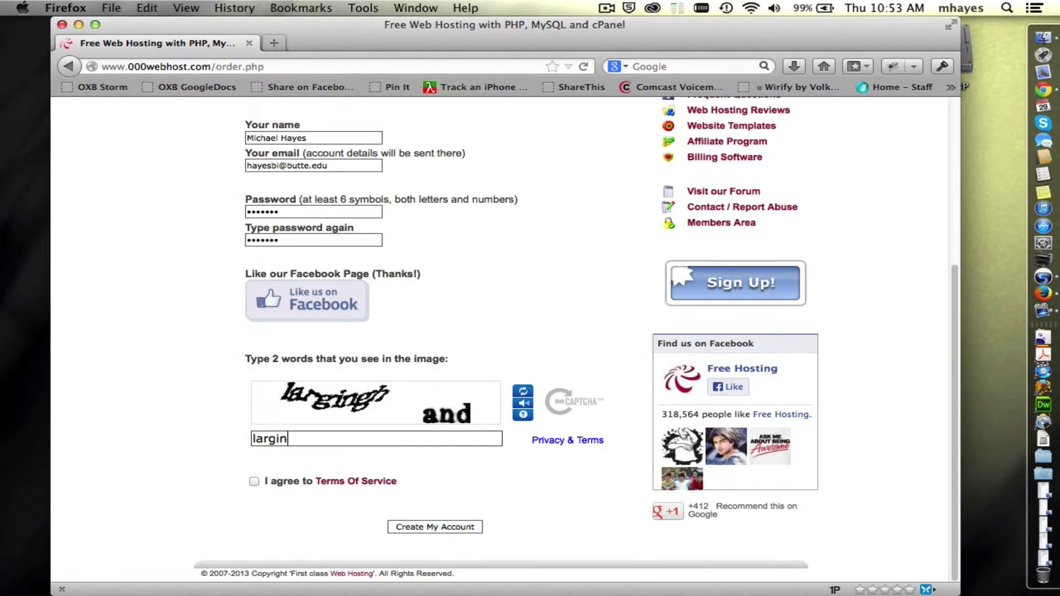
pyautogui.write('ghh and')
pyautogui.click(253, 481)
# Step: Submit Create My Account and dismiss the remember-password and 1Password save-login prompts
pyautogui.click(452, 526)
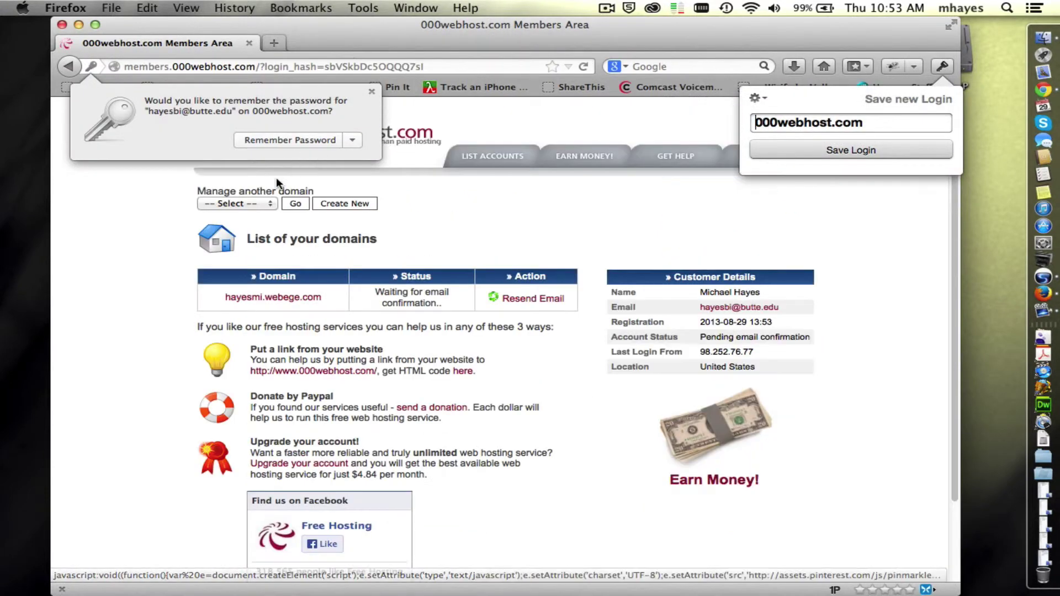
pyautogui.click(277, 169)
pyautogui.click(136, 235)
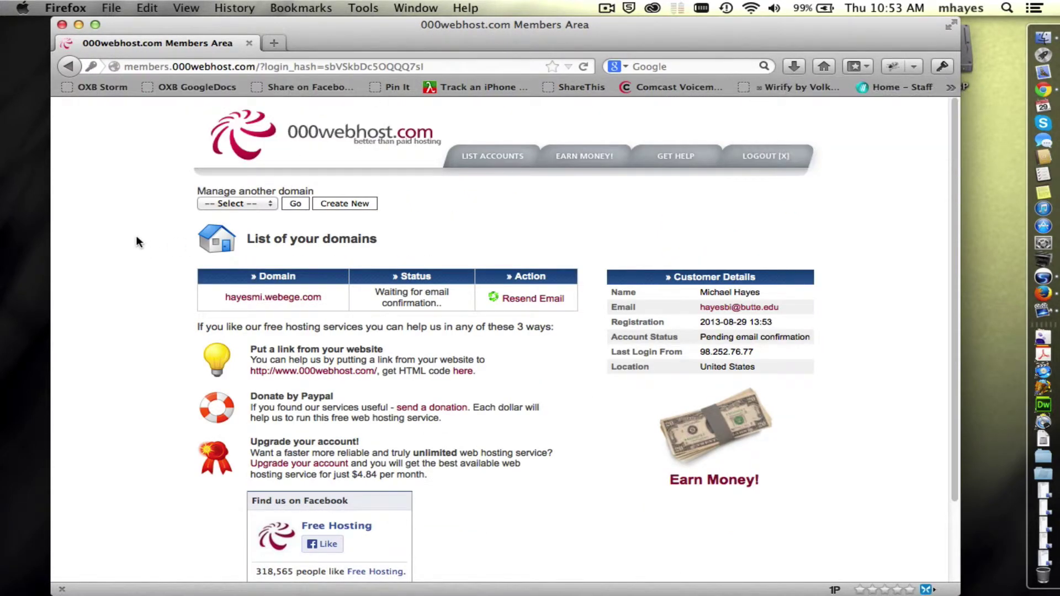
pyautogui.scroll(-4, 149, 353)
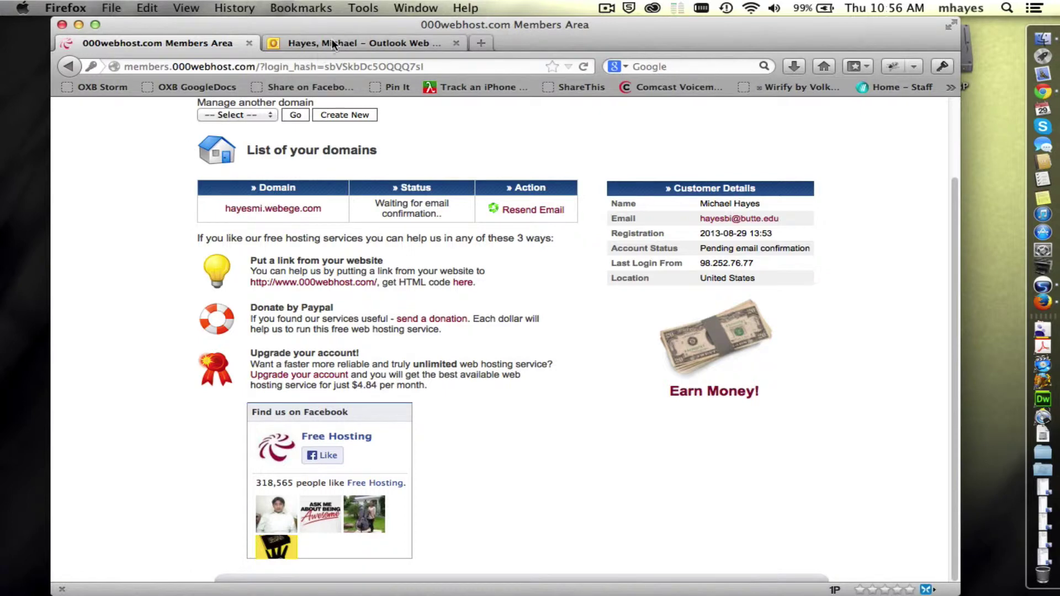
# Step: Switch to the Outlook Web App inbox and close the Reminders popup to read the confirmation email
pyautogui.click(333, 41)
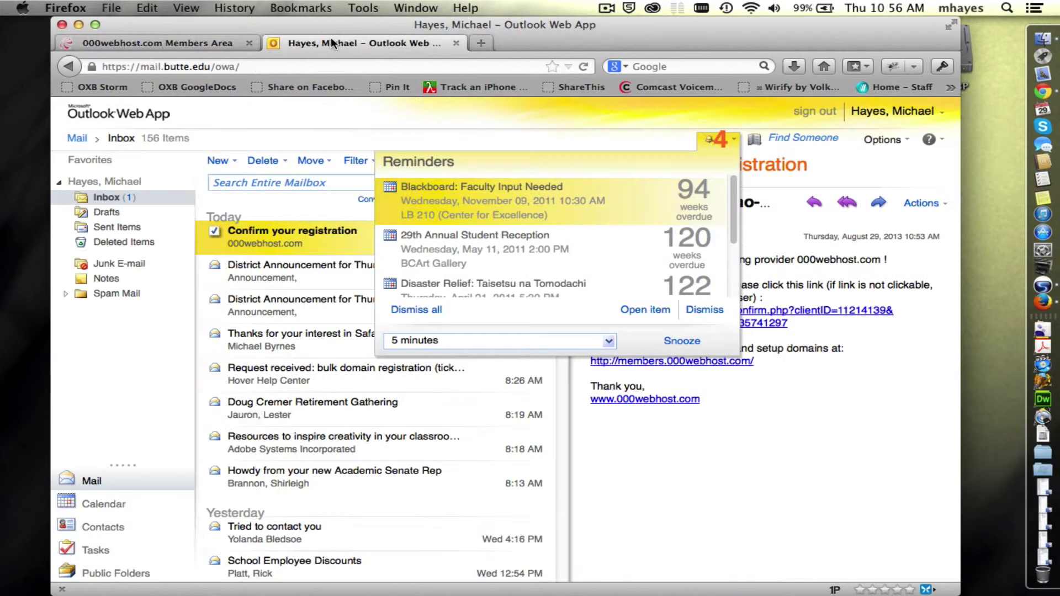
pyautogui.click(712, 500)
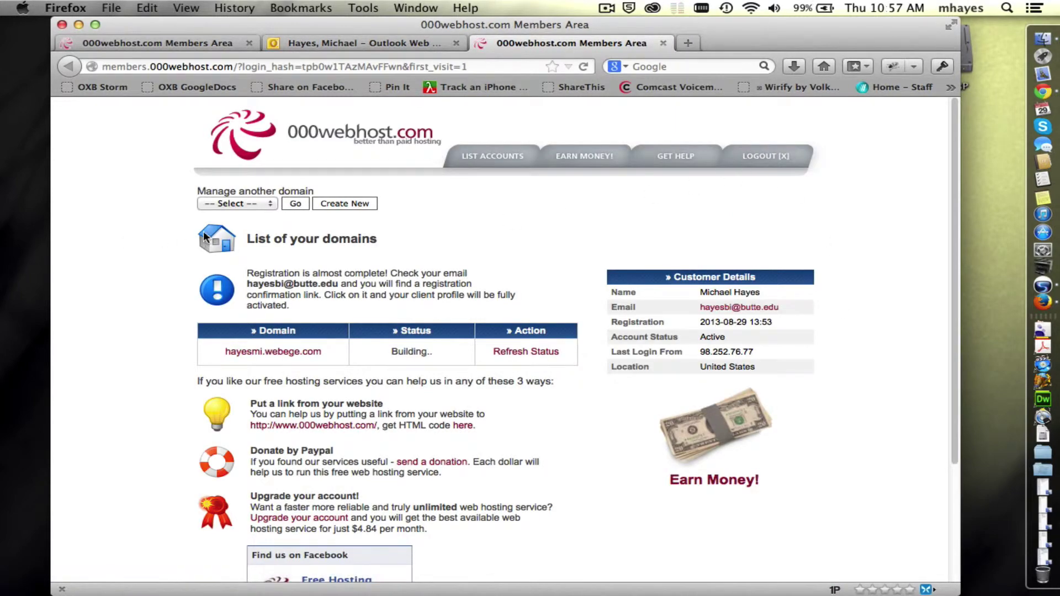
# Step: Refresh the hayesmi.webege.com status in the Members Area until it reads Active
pyautogui.scroll(-3, 419, 253)
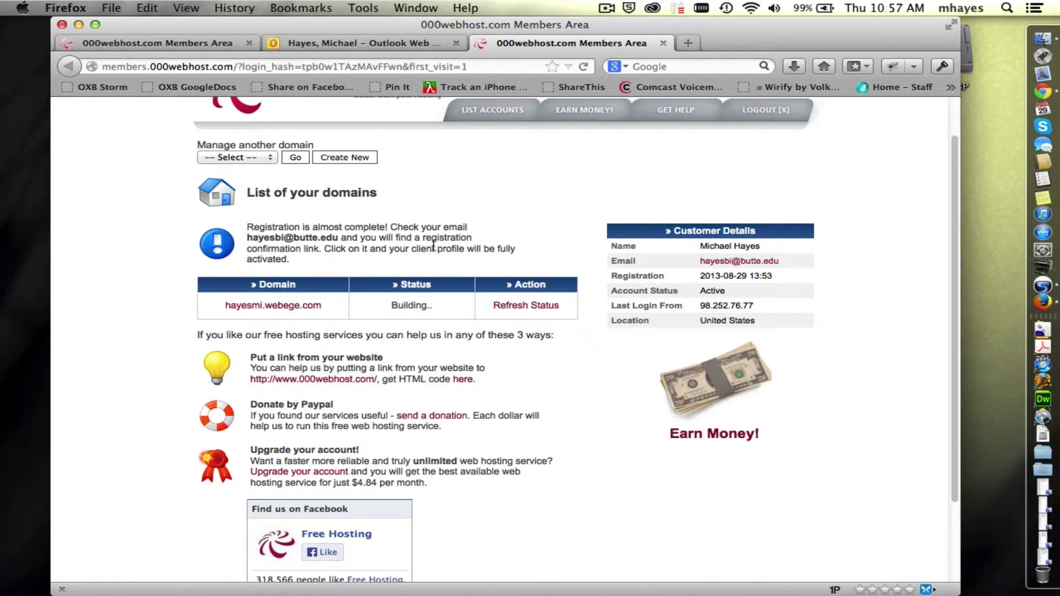
pyautogui.scroll(-2, 436, 232)
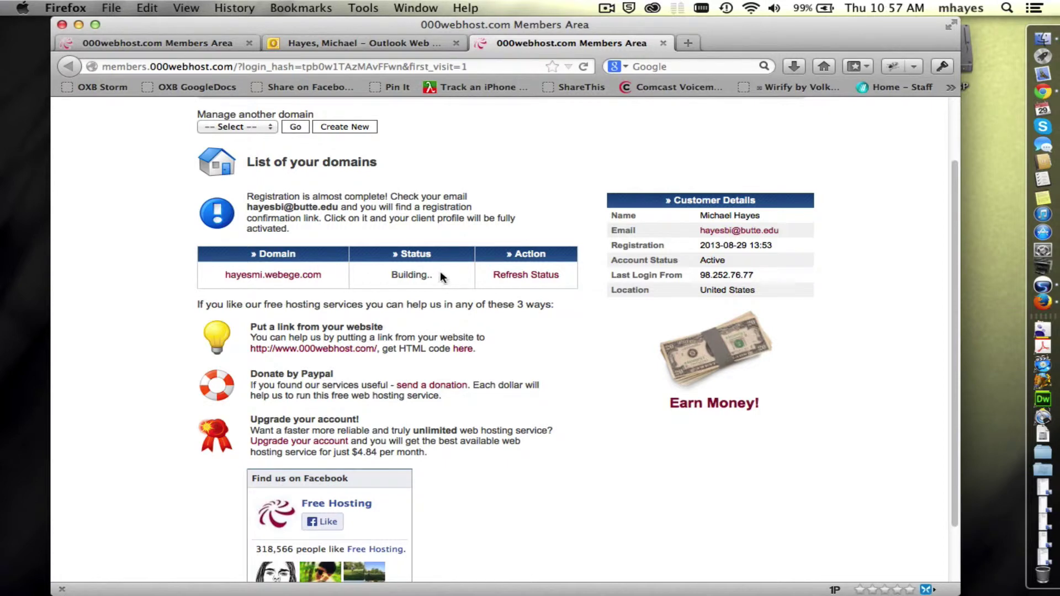
pyautogui.click(538, 274)
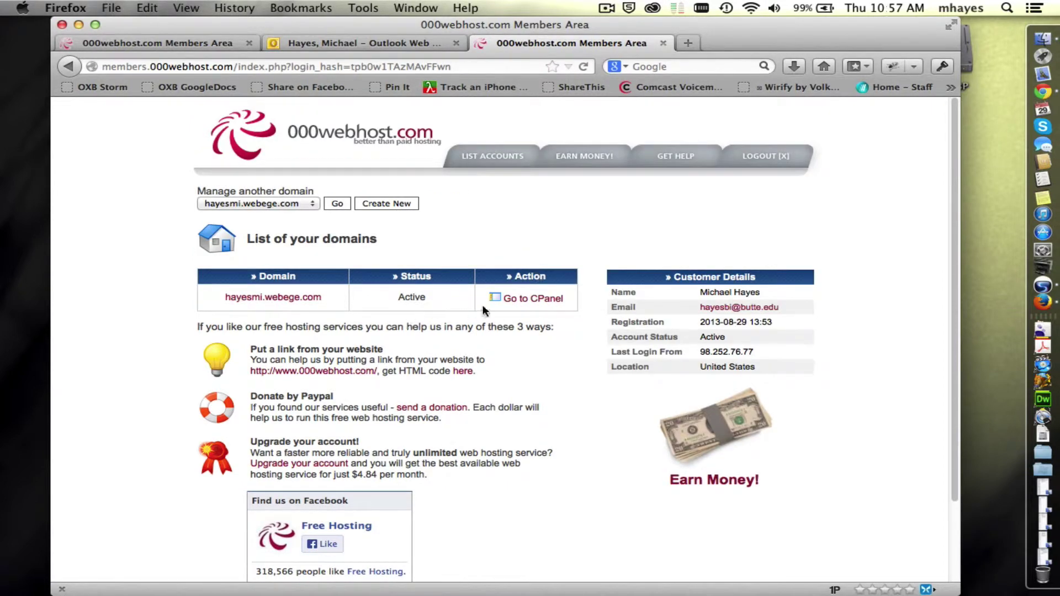
pyautogui.scroll(-2, 447, 293)
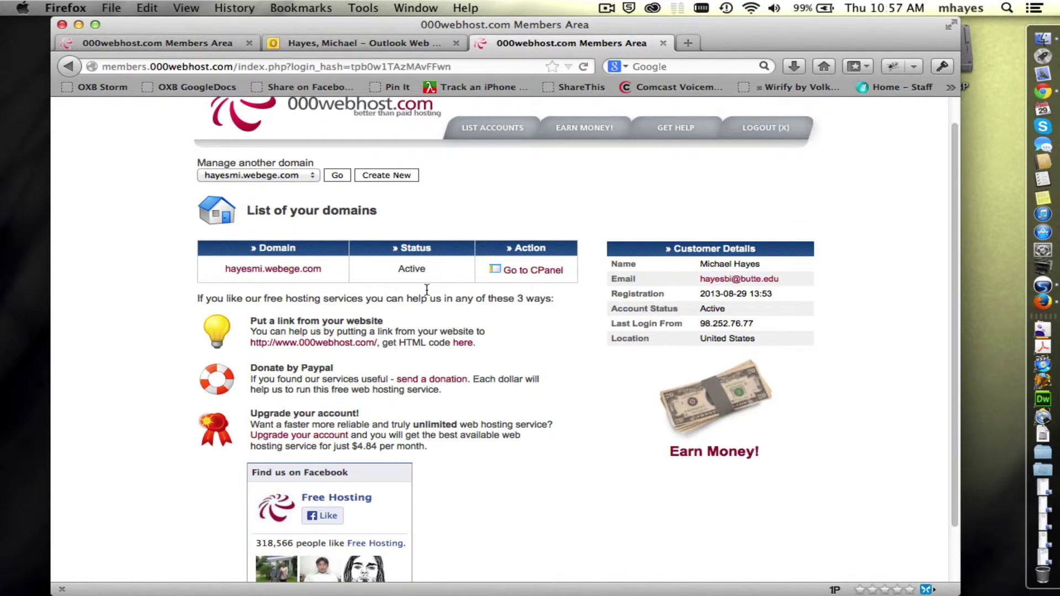
# Step: Open the hayesmi.webege.com cPanel and browse its Email, Files, Software and Account Tools sections
pyautogui.click(541, 272)
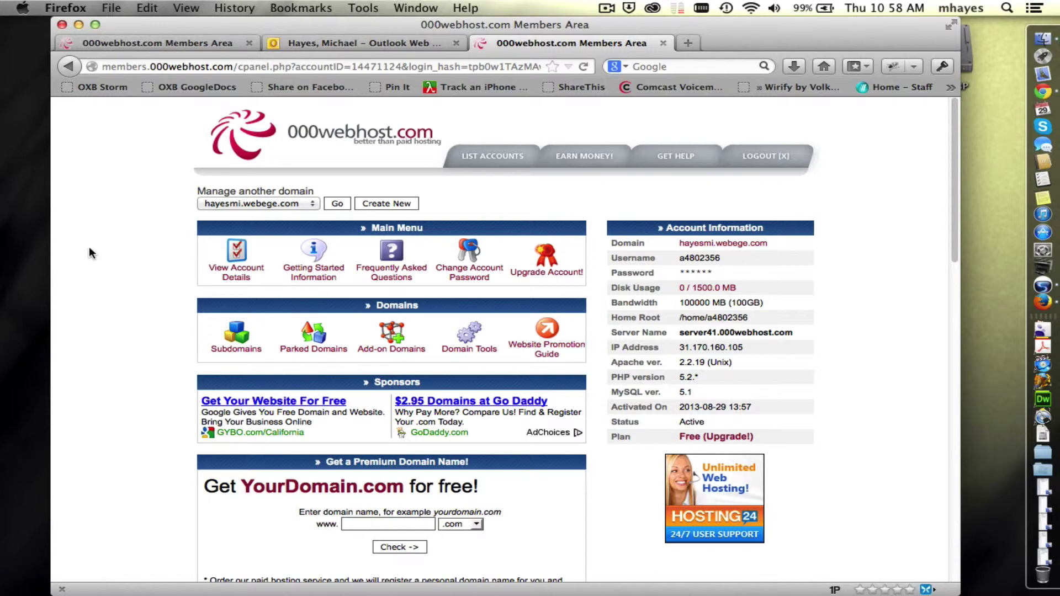
pyautogui.scroll(-3, 125, 234)
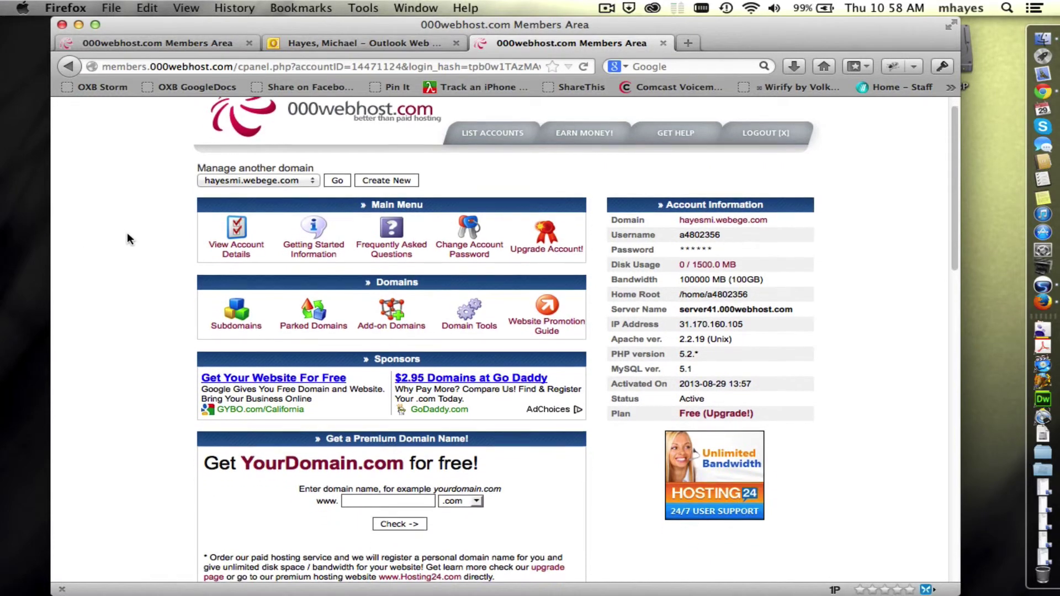
pyautogui.scroll(-2, 127, 237)
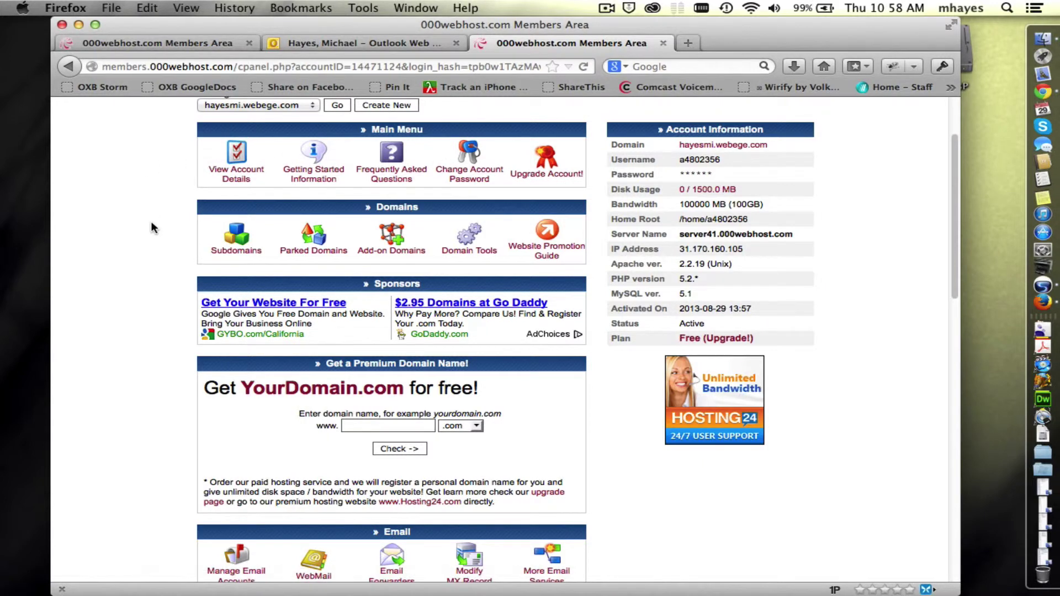
pyautogui.scroll(-3, 152, 223)
pyautogui.scroll(-5, 155, 223)
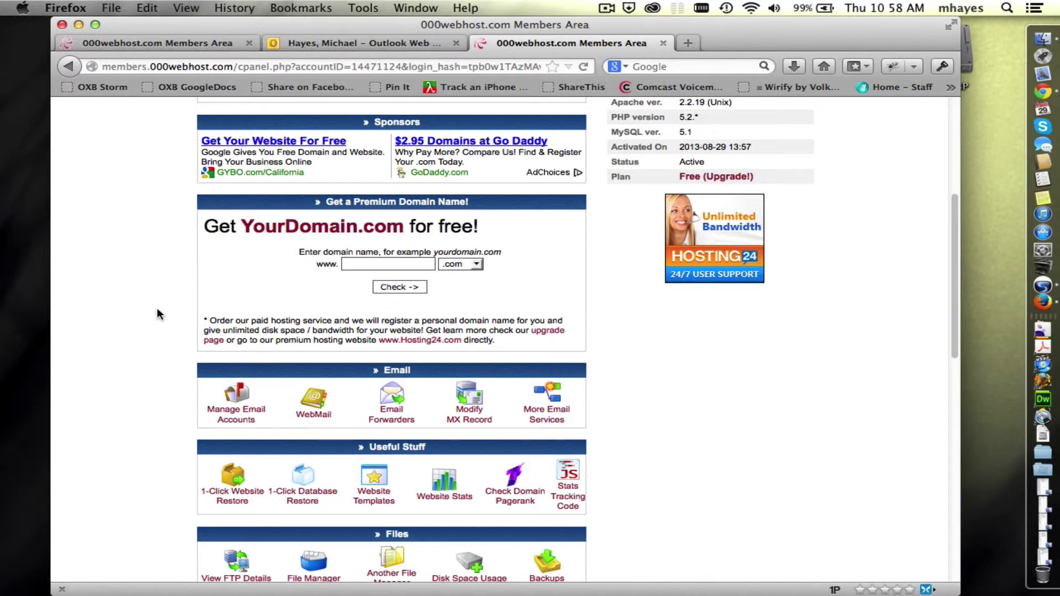
pyautogui.scroll(-5, 158, 312)
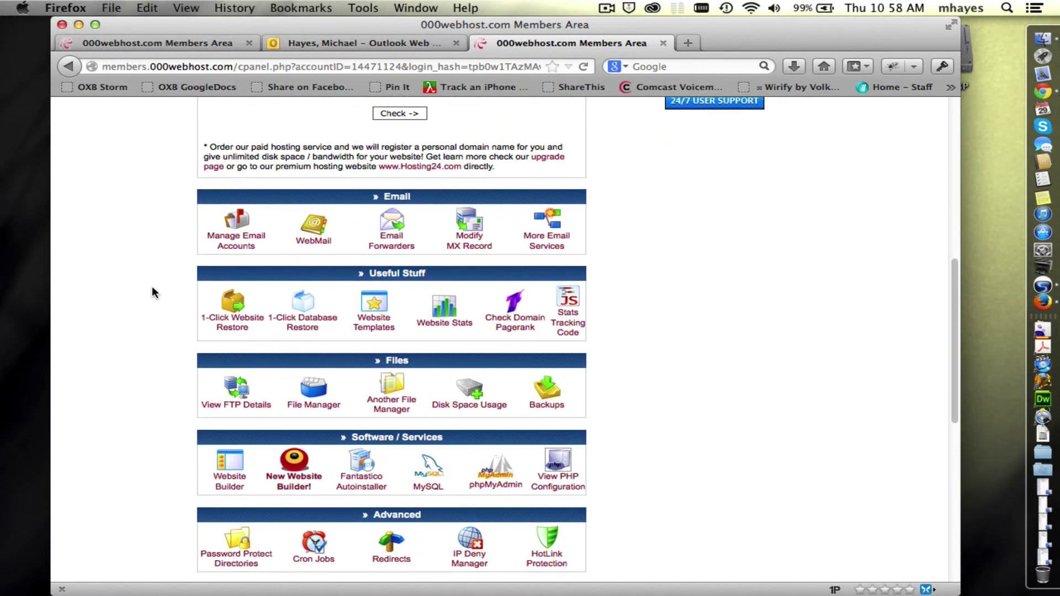
pyautogui.scroll(-1, 155, 293)
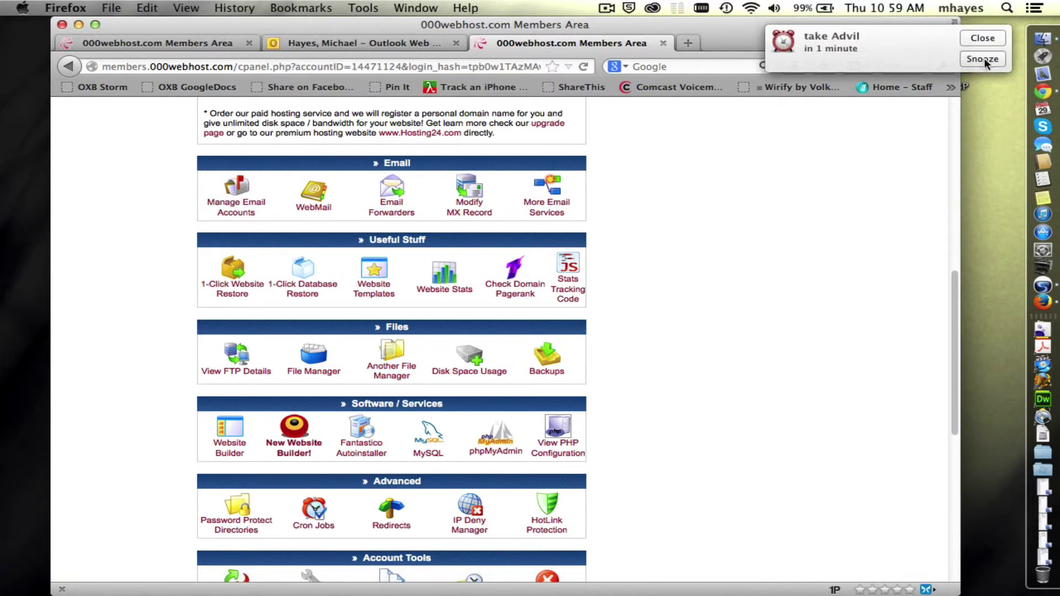
pyautogui.click(982, 36)
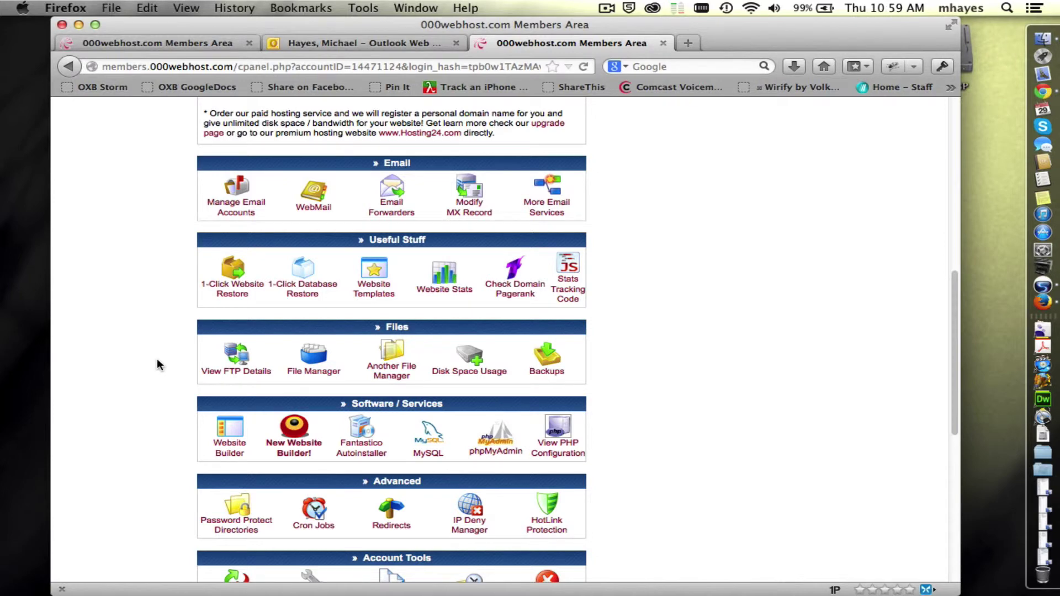
pyautogui.scroll(-2, 167, 371)
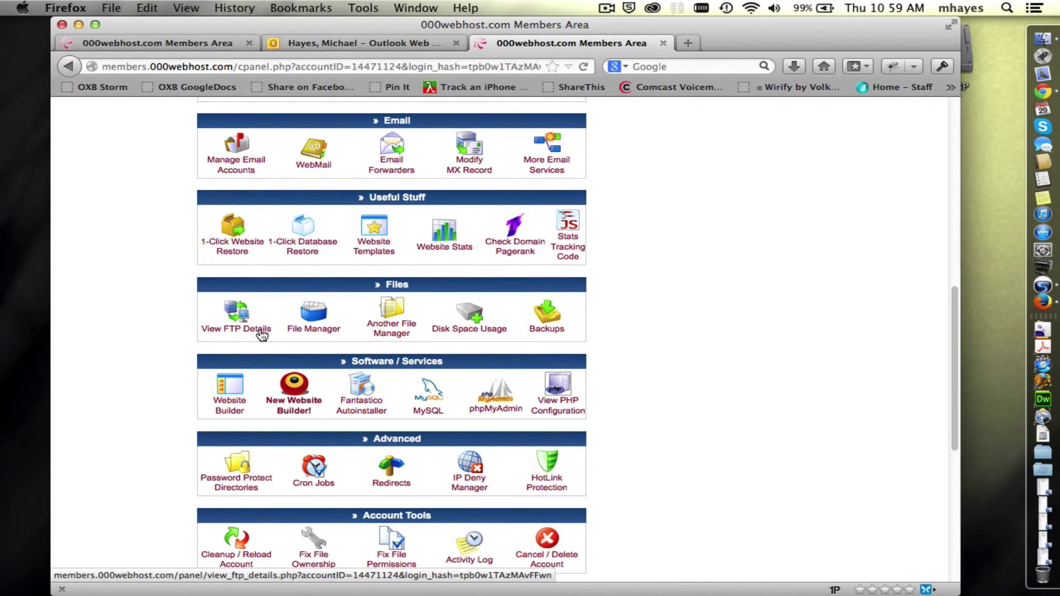
# Step: Show the FTP Login and Upload Details and highlight the domain, FTP host name and user name
pyautogui.click(260, 331)
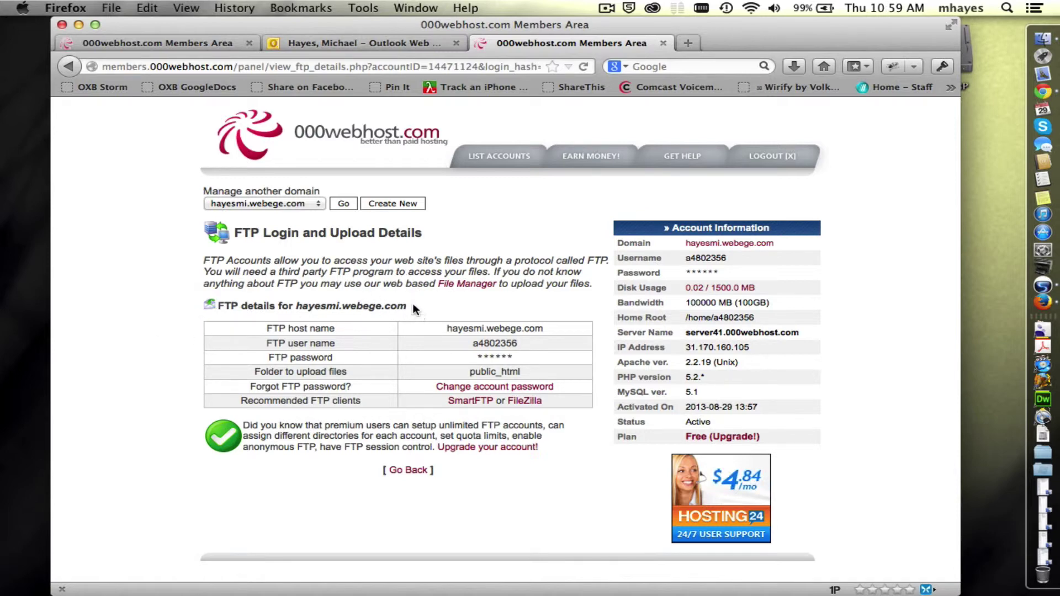
pyautogui.moveTo(413, 304); pyautogui.dragTo(296, 308)
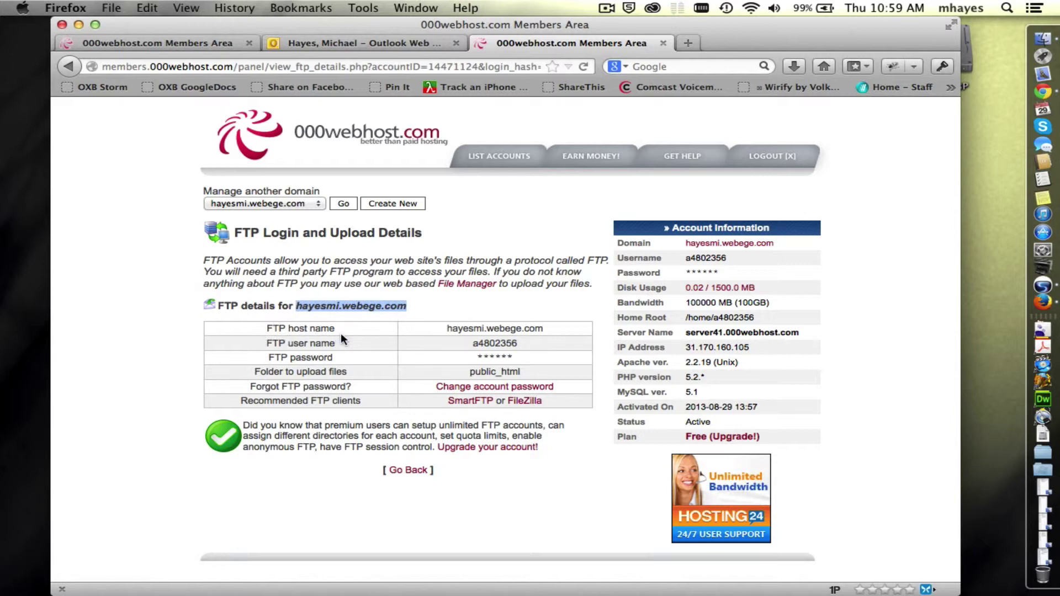
pyautogui.moveTo(448, 329); pyautogui.dragTo(544, 329)
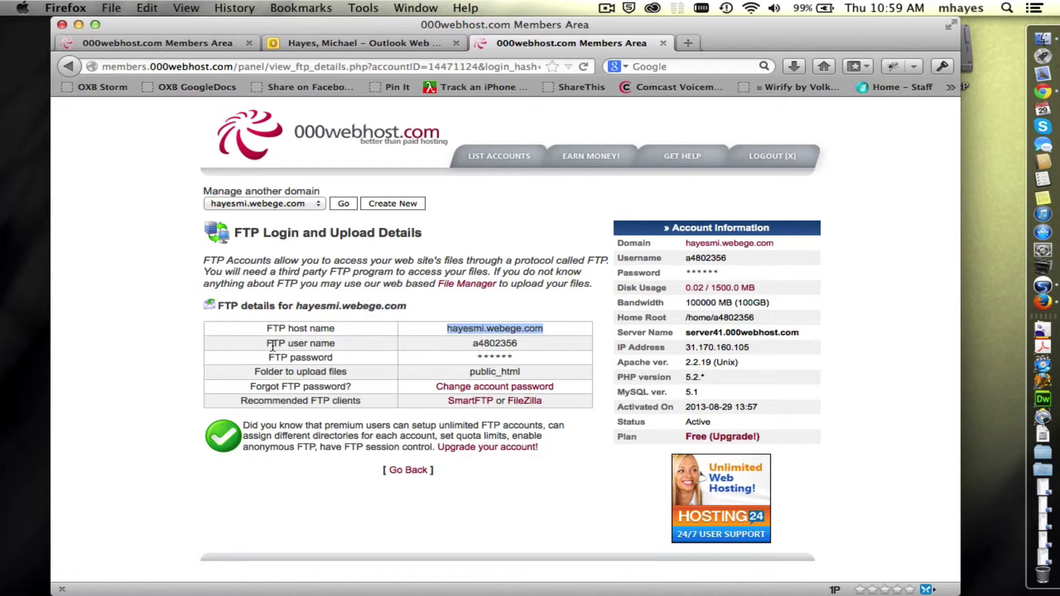
pyautogui.doubleClick(504, 343)
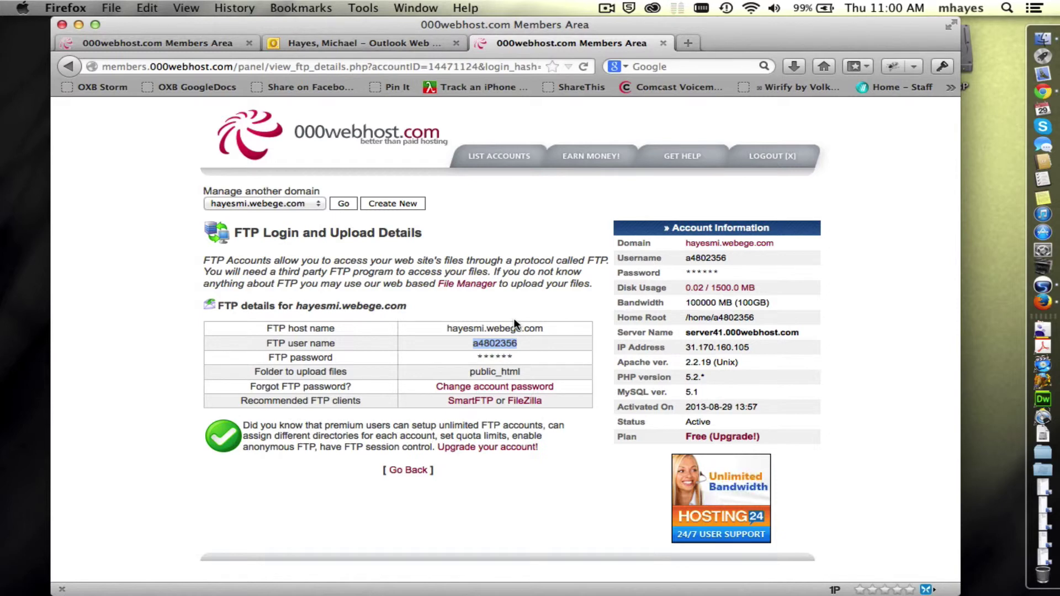
pyautogui.moveTo(517, 360); pyautogui.dragTo(489, 359)
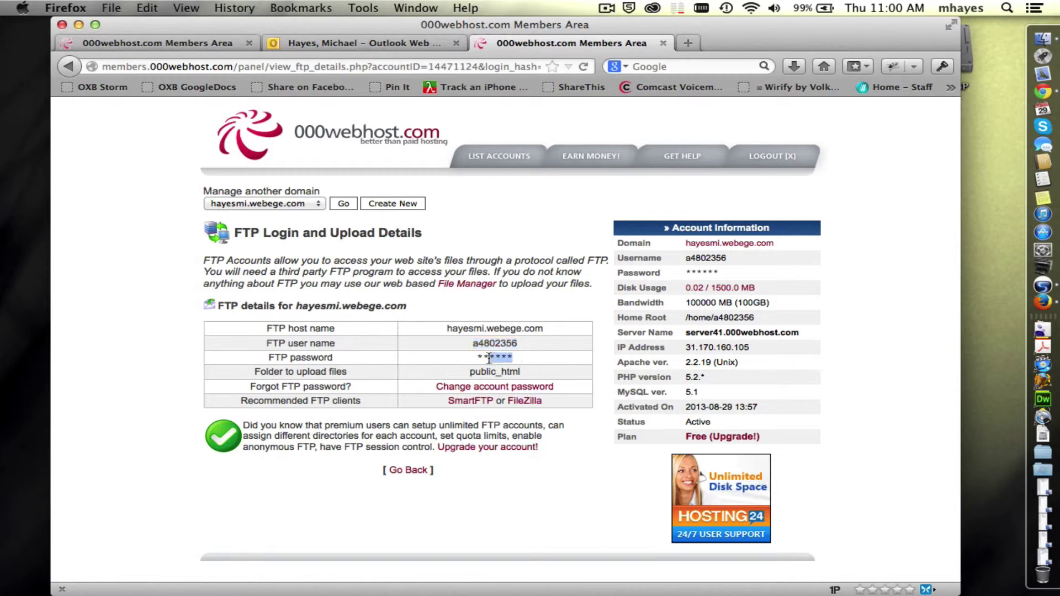
pyautogui.click(580, 310)
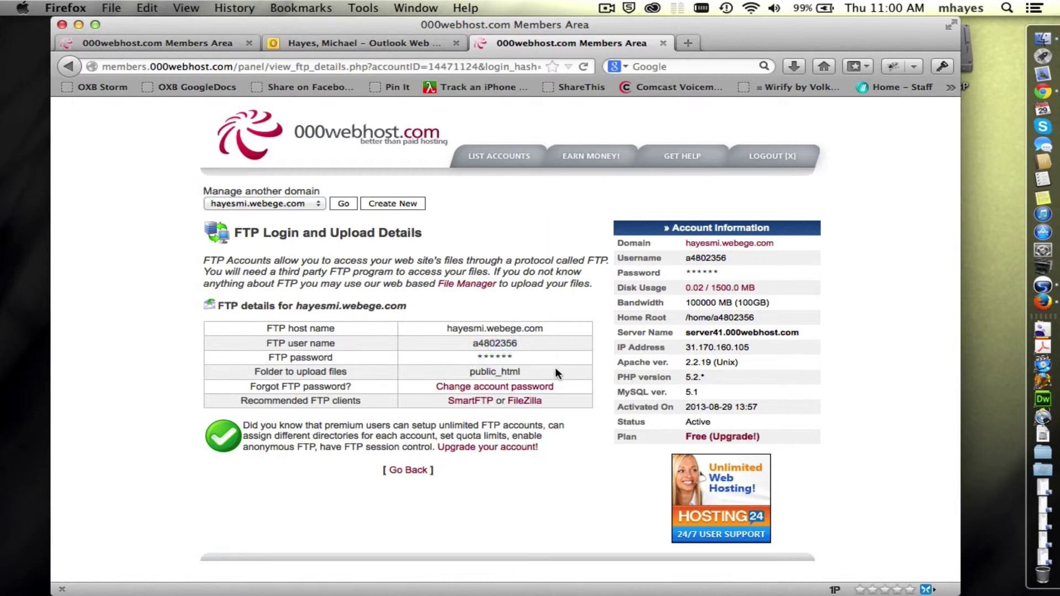
pyautogui.moveTo(532, 369); pyautogui.dragTo(467, 371)
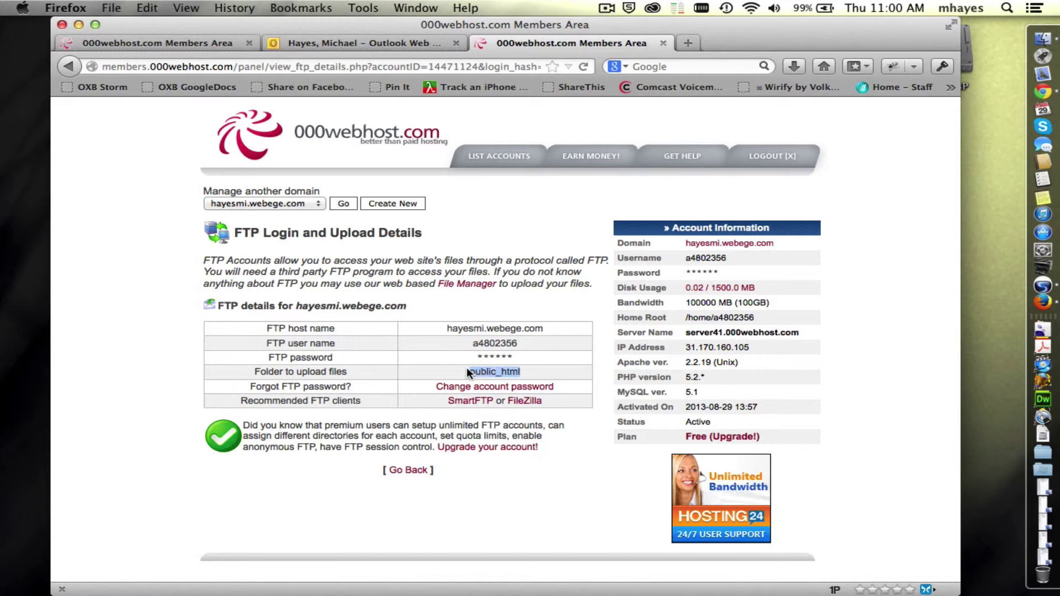
pyautogui.moveTo(256, 371); pyautogui.dragTo(348, 372)
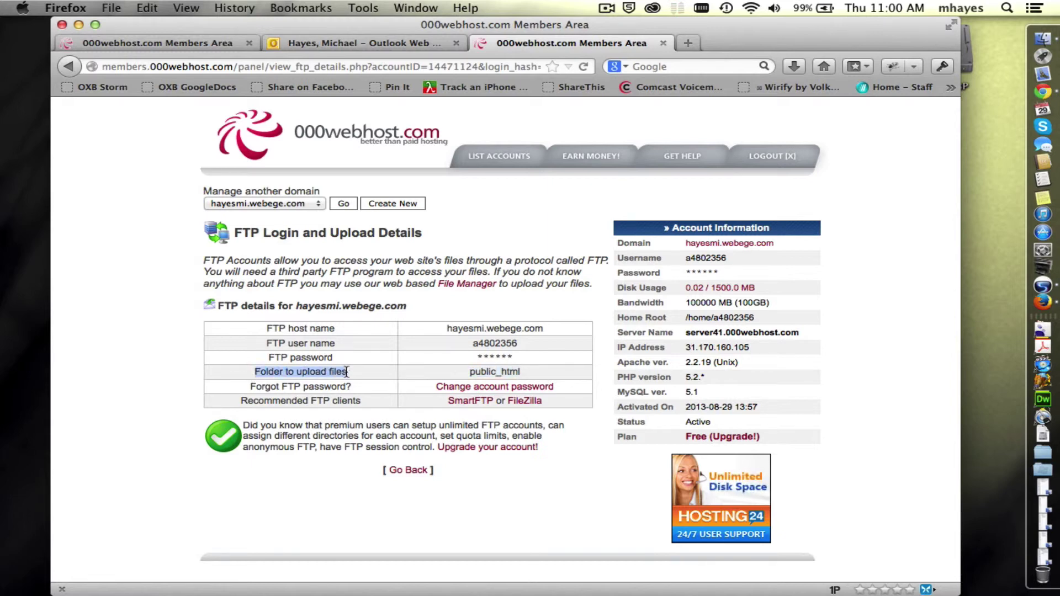
pyautogui.moveTo(469, 371); pyautogui.dragTo(525, 373)
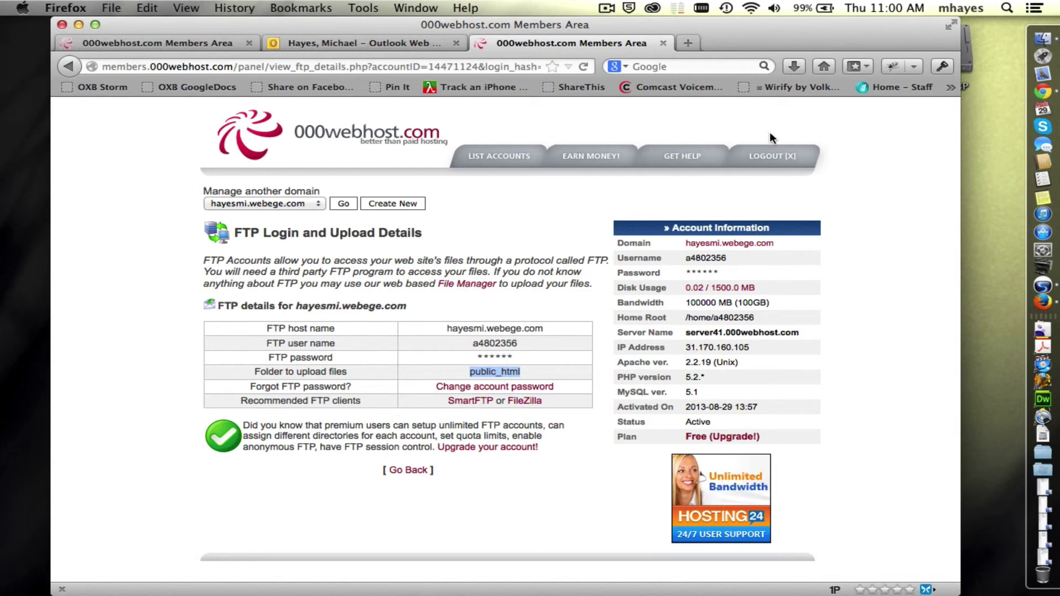
# Step: Log out of the 000webhost members area
pyautogui.click(771, 156)
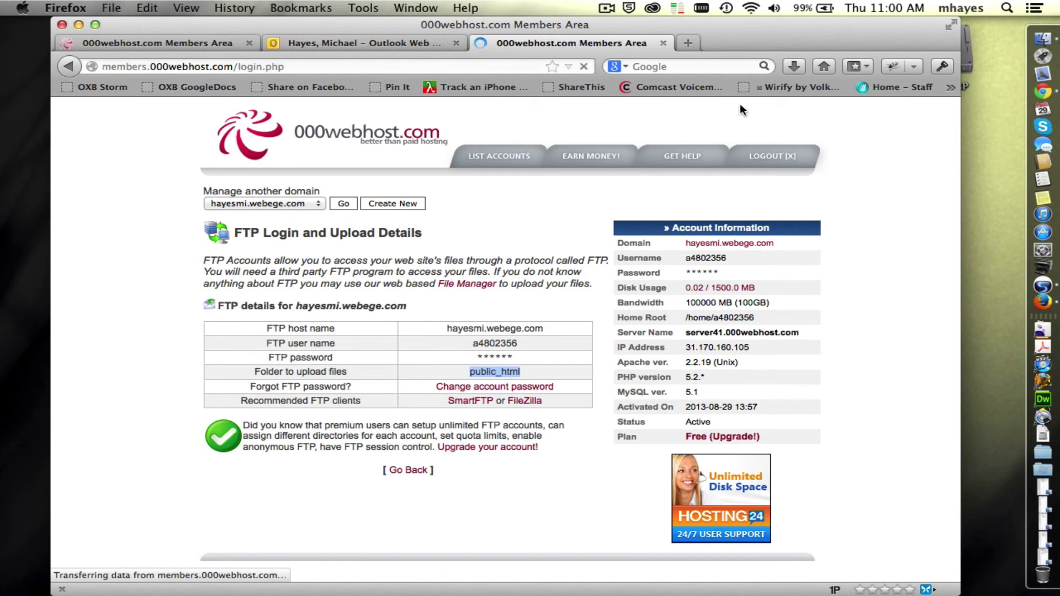